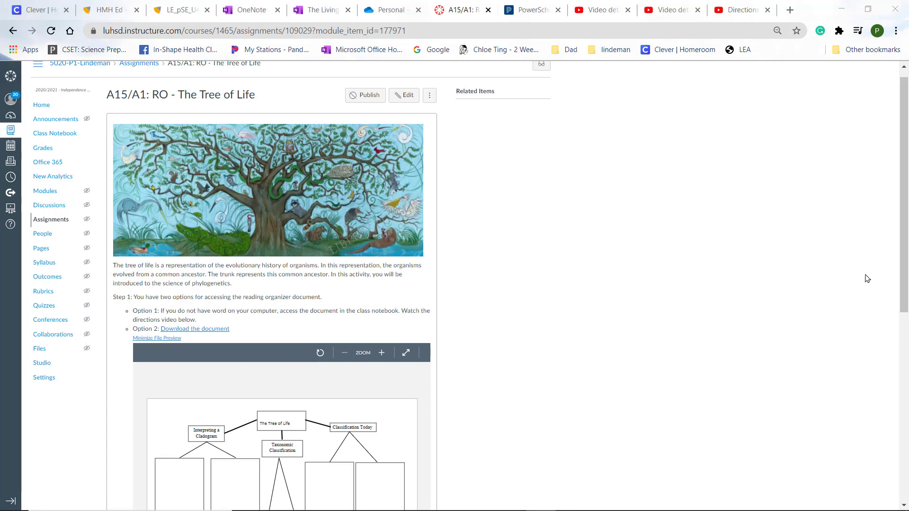
Step: Switch to The Living Earth notebook and scroll the page list up to 'A1 – RO: The Tree of Life'
left_click_drag(905, 273, 905, 350)
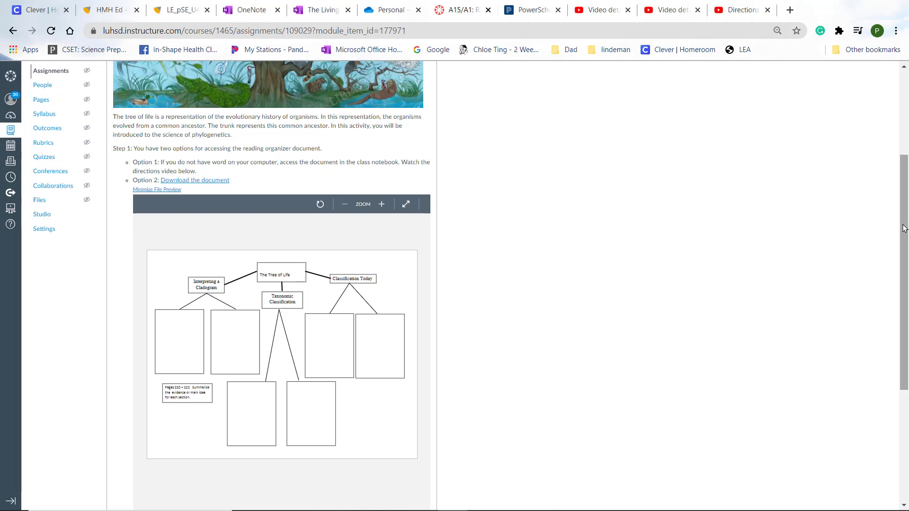
left_click_drag(904, 229, 632, 184)
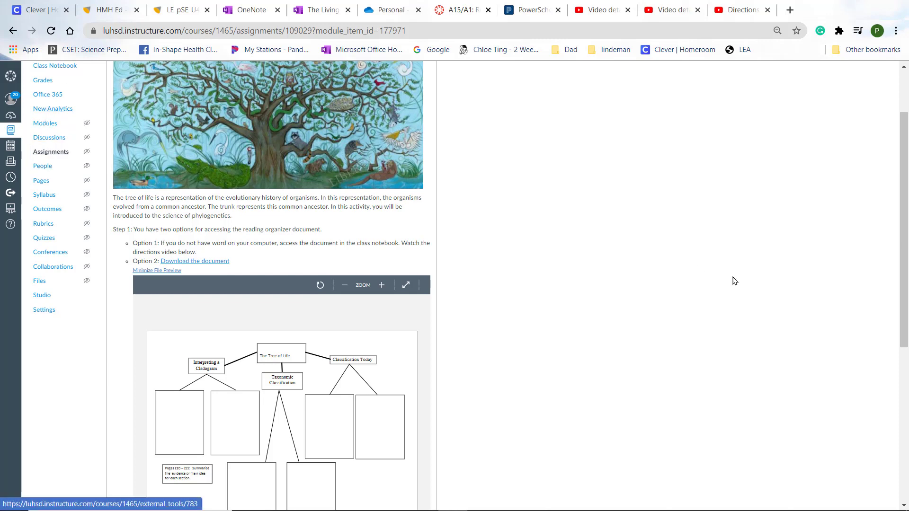
scroll(905, 296, "up", 2)
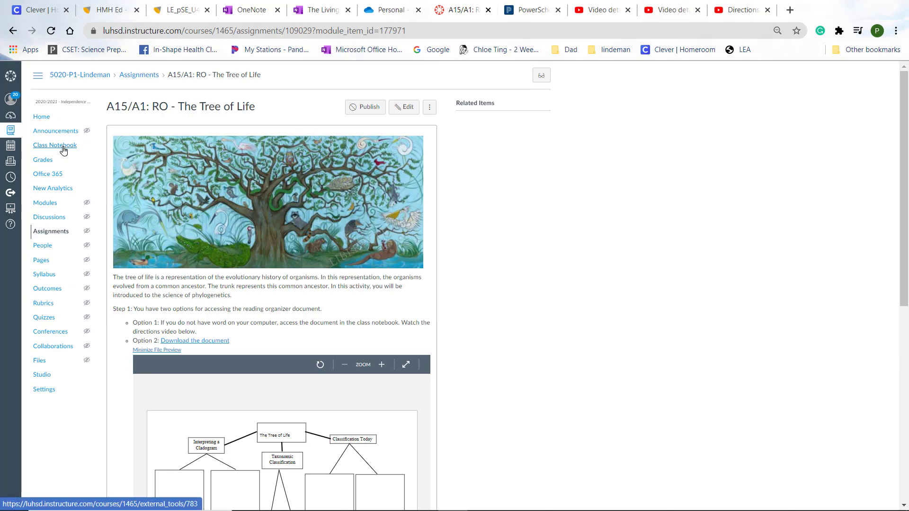
left_click(323, 10)
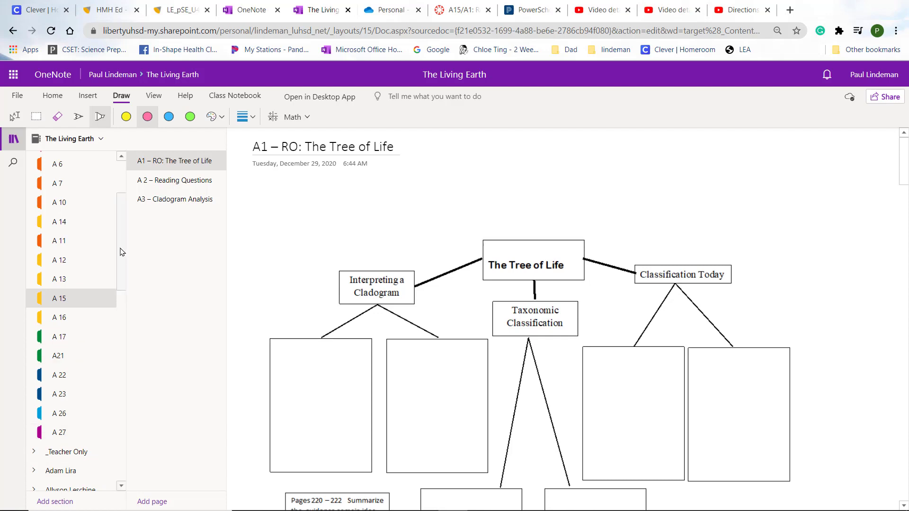
left_click_drag(120, 252, 118, 232)
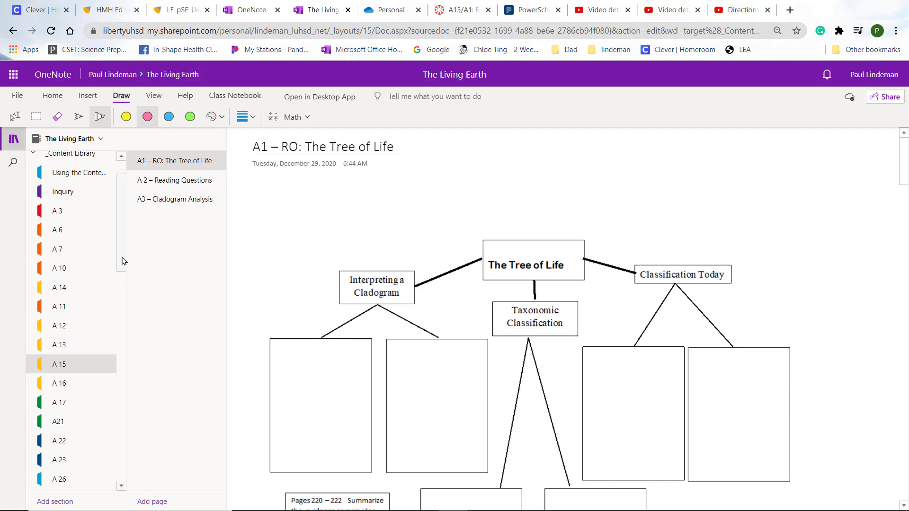
scroll(119, 258, "up", 2)
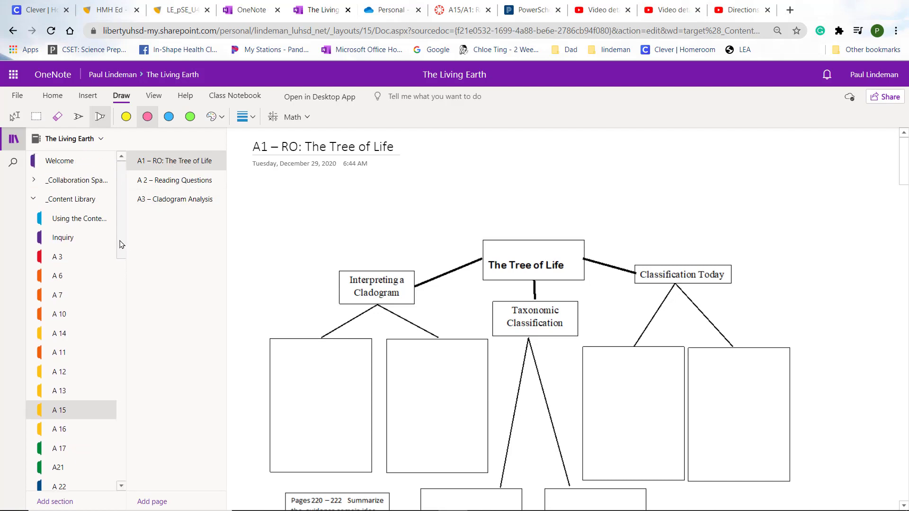
Step: Place a narrowed text box of test characters in the first box under Interpreting a Cladogram
left_click(16, 116)
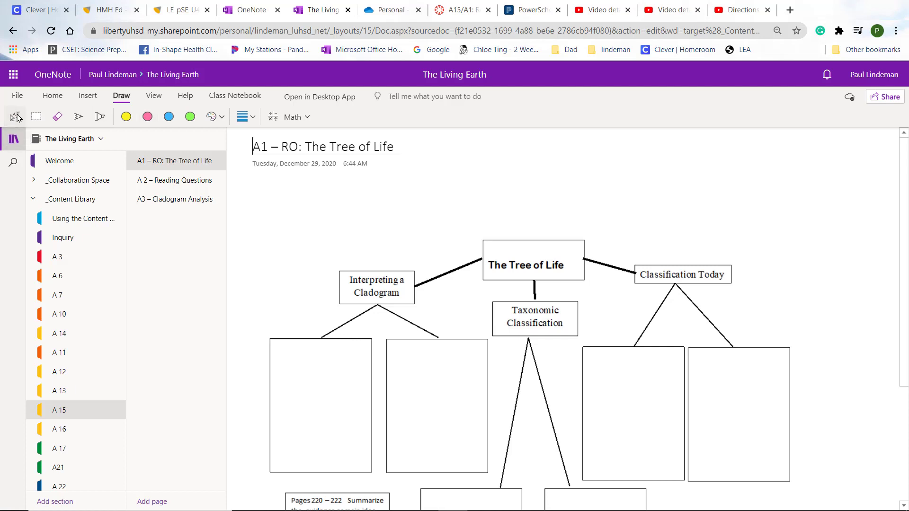
left_click(419, 196)
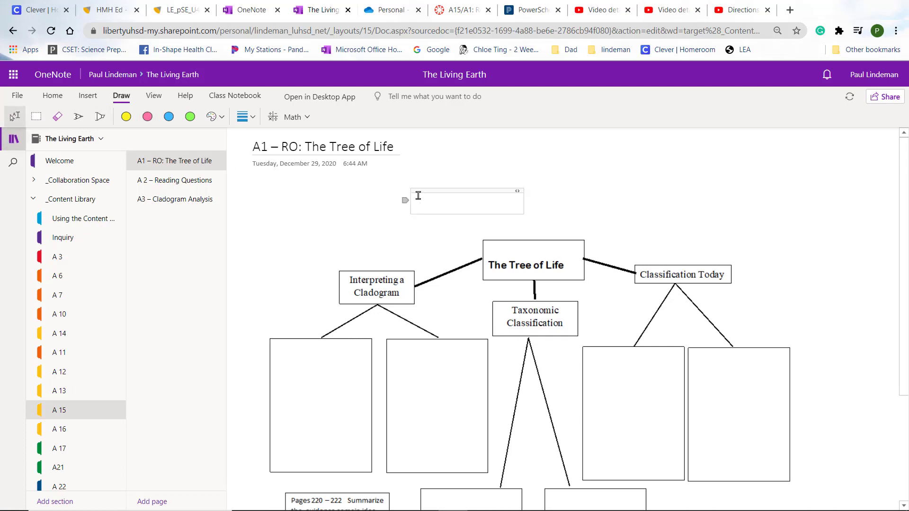
left_click_drag(437, 192, 294, 348)
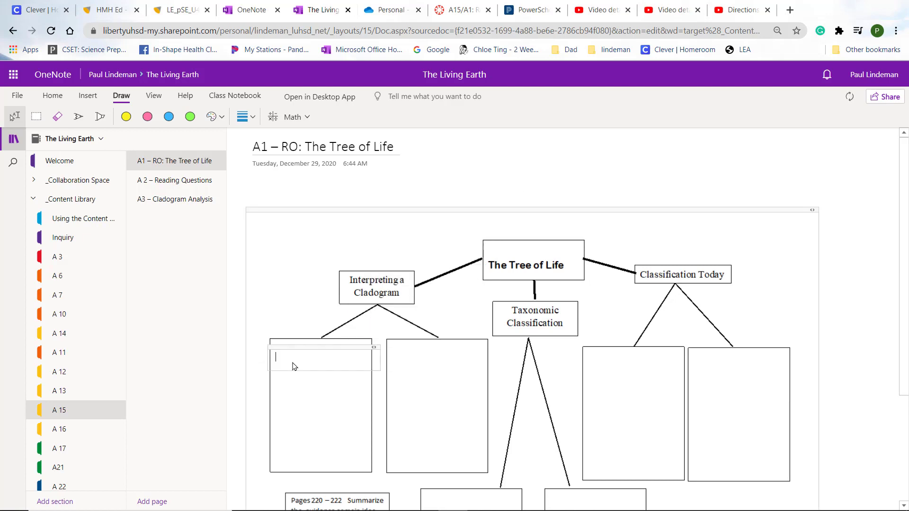
type("k;'kl';lk';lk'l;k';lk';lk';lk';lk';lk';lk;lk';lk';lk';l")
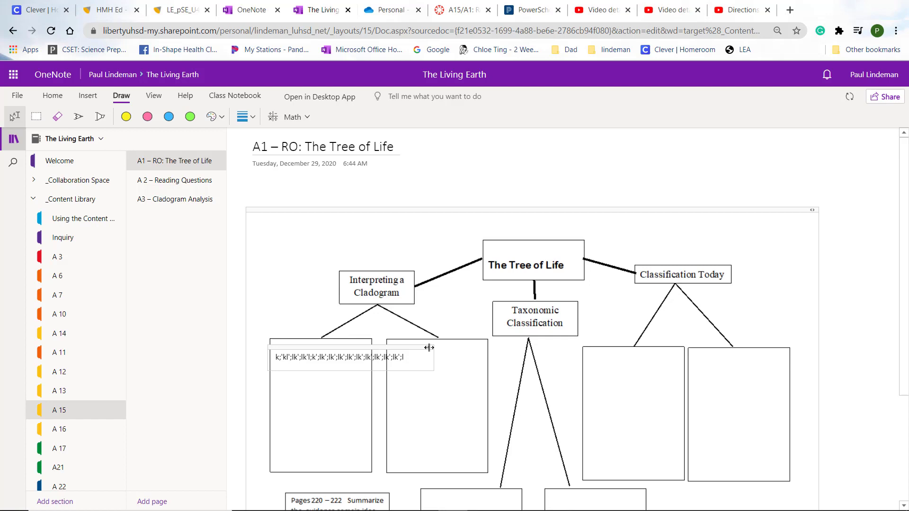
left_click_drag(429, 347, 380, 349)
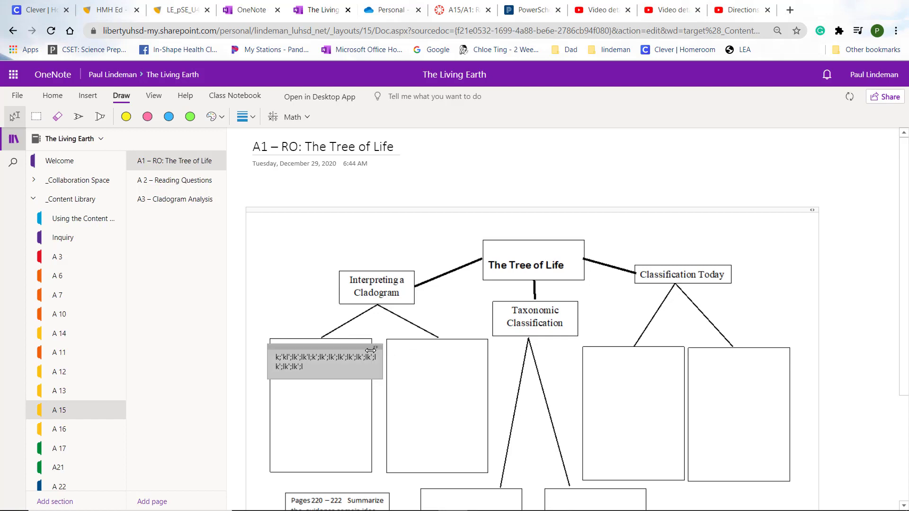
left_click(322, 367)
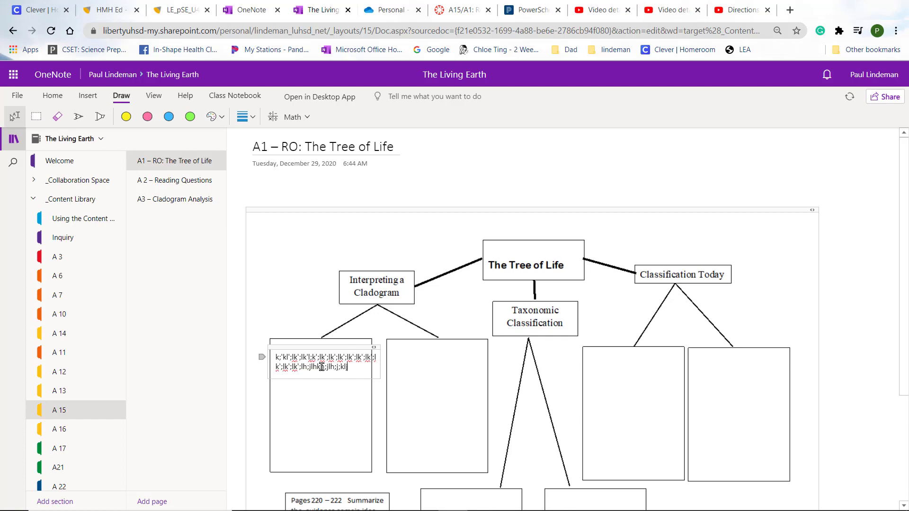
type("kj';kj'k;j';kj';kj';kj")
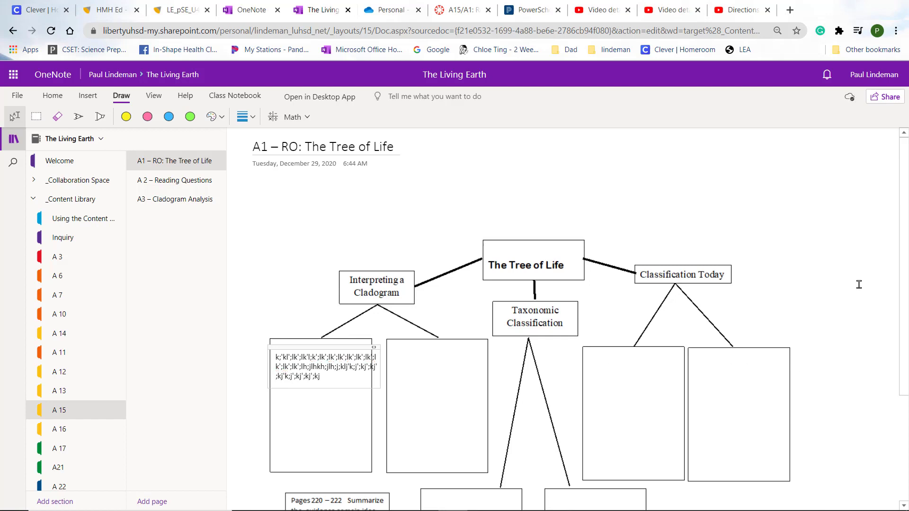
scroll(905, 278, "down", 3)
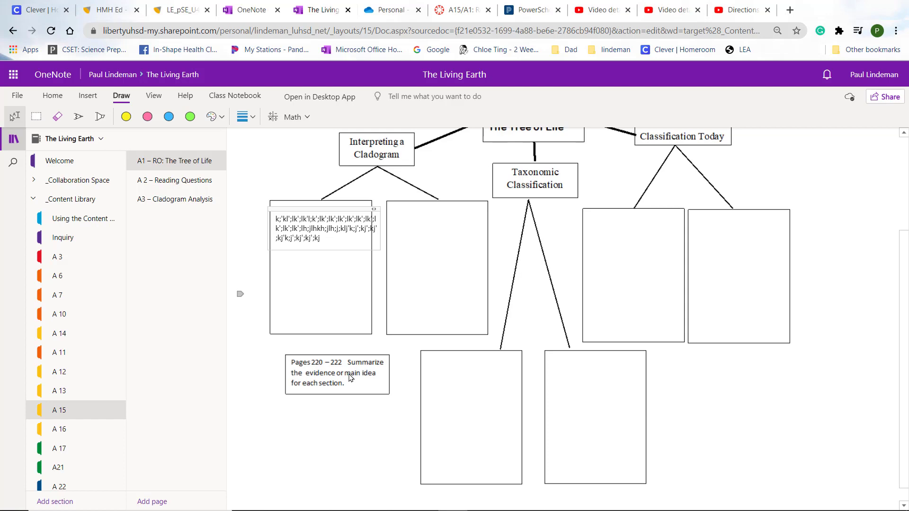
Step: Show the textbook's Figure 8 cladogram page on the right half beside the OneNote organizer
left_click(173, 12)
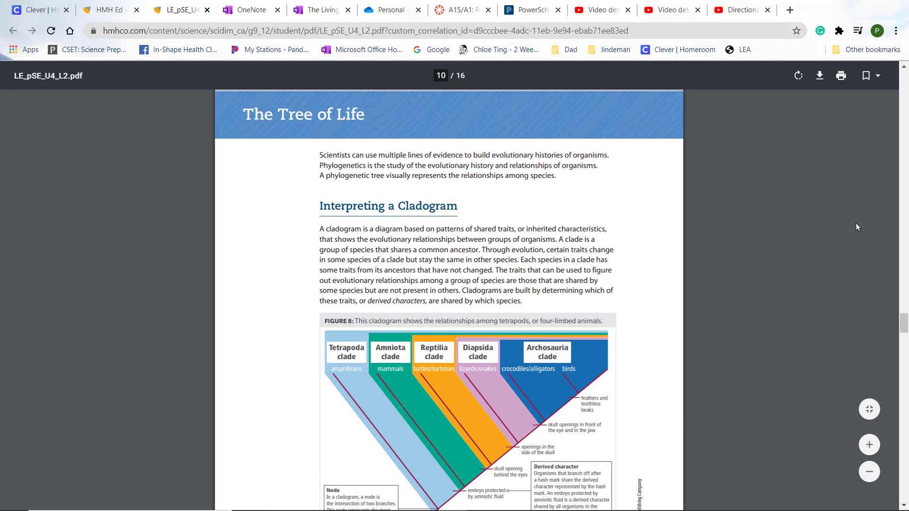
scroll(905, 333, "down", 10)
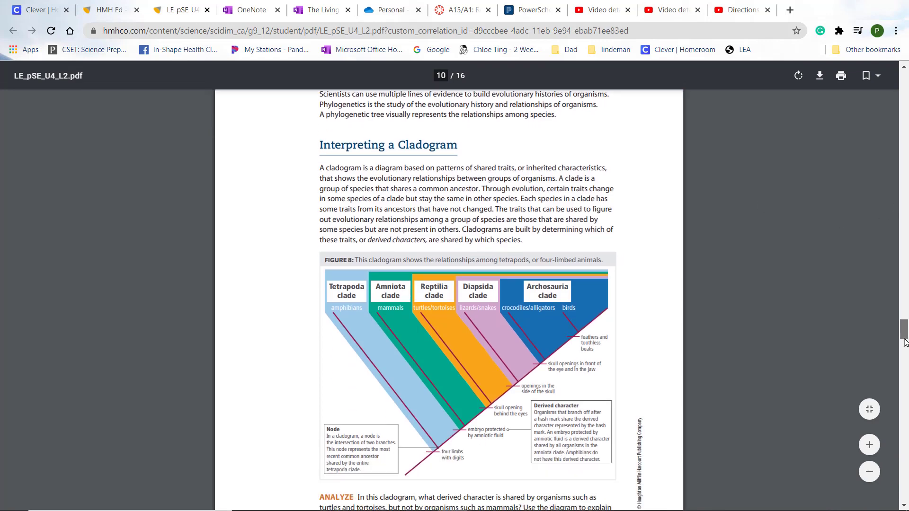
scroll(906, 275, "up", 6)
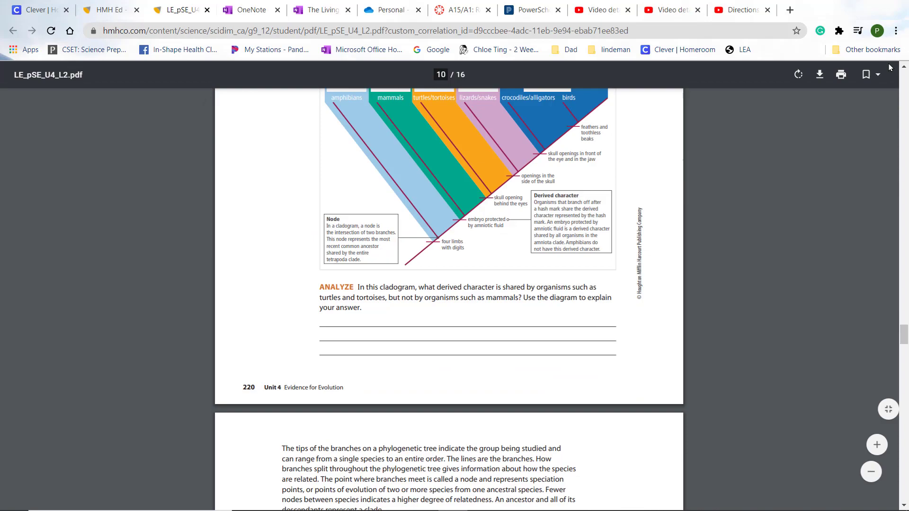
key("super+Down")
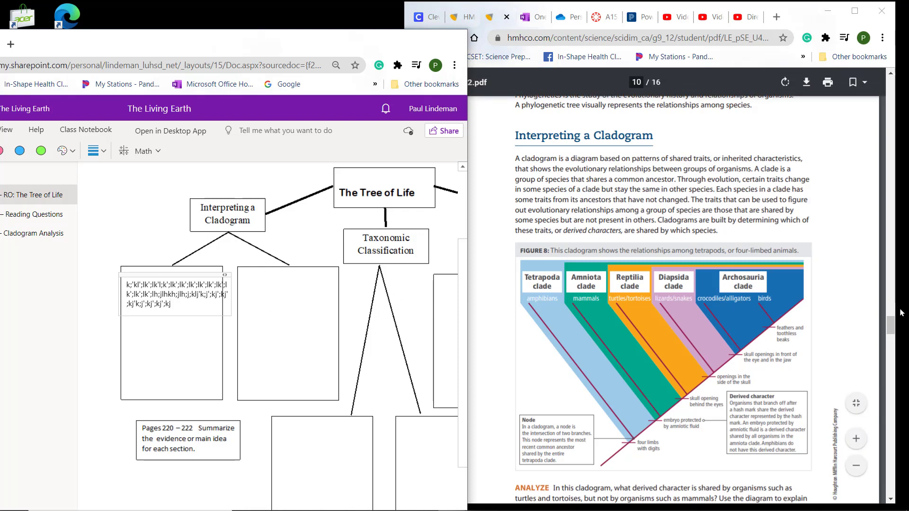
Step: Read from Figure 8 through Taxonomic Classification and Figure 9 to Classification Today on page 11
left_click_drag(894, 325, 895, 336)
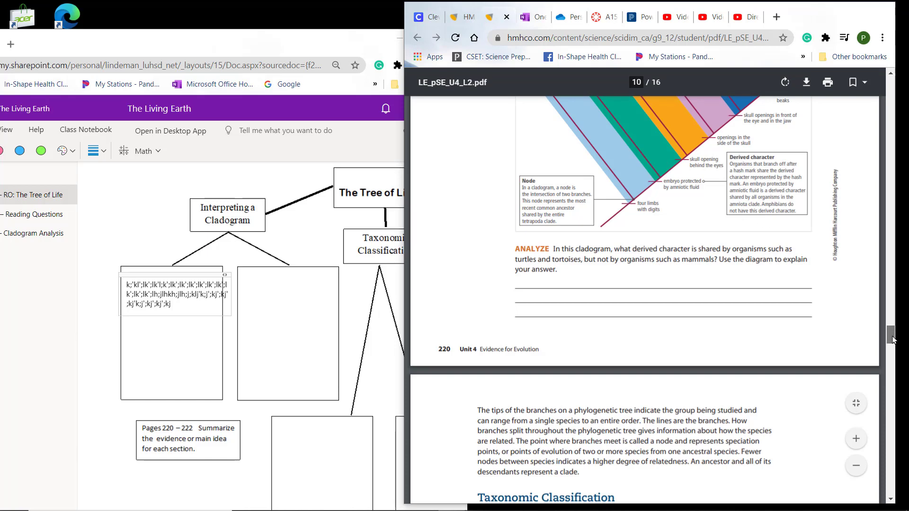
left_click_drag(893, 341, 895, 349)
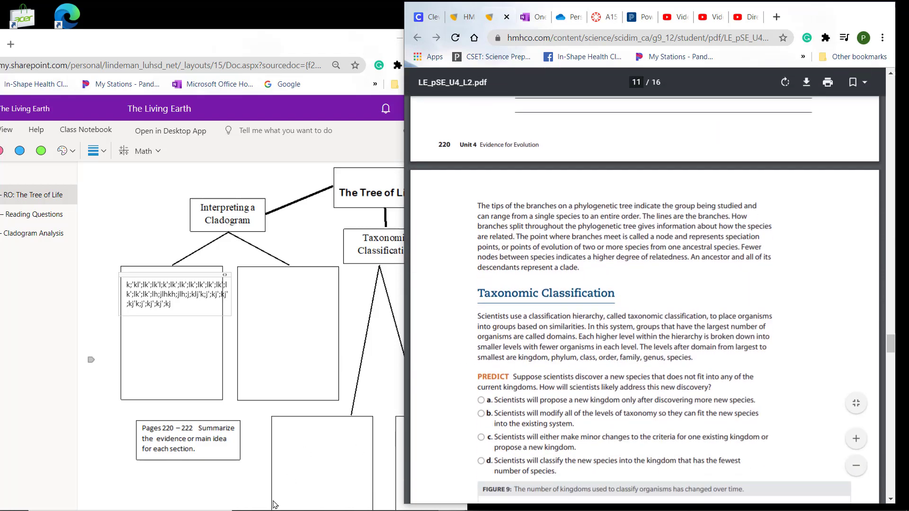
mouse_move(227, 507)
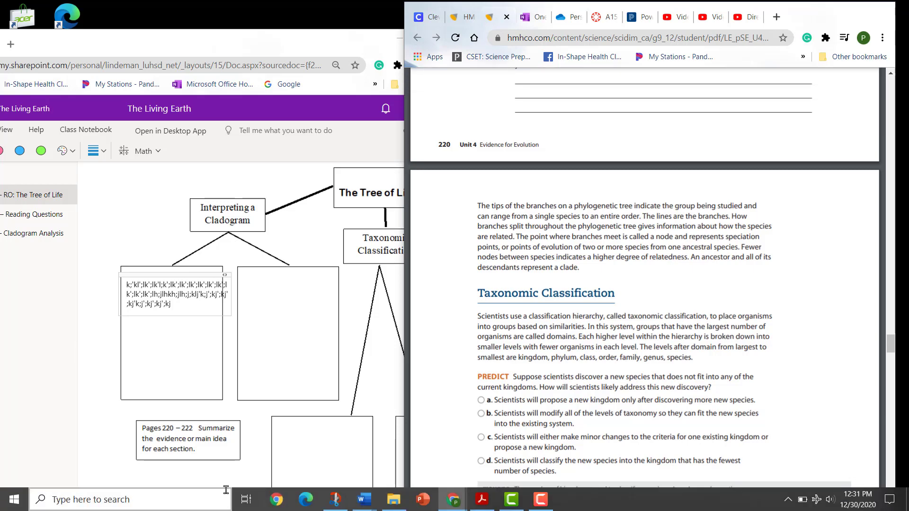
left_click(227, 455)
scroll(227, 454, "down", 1)
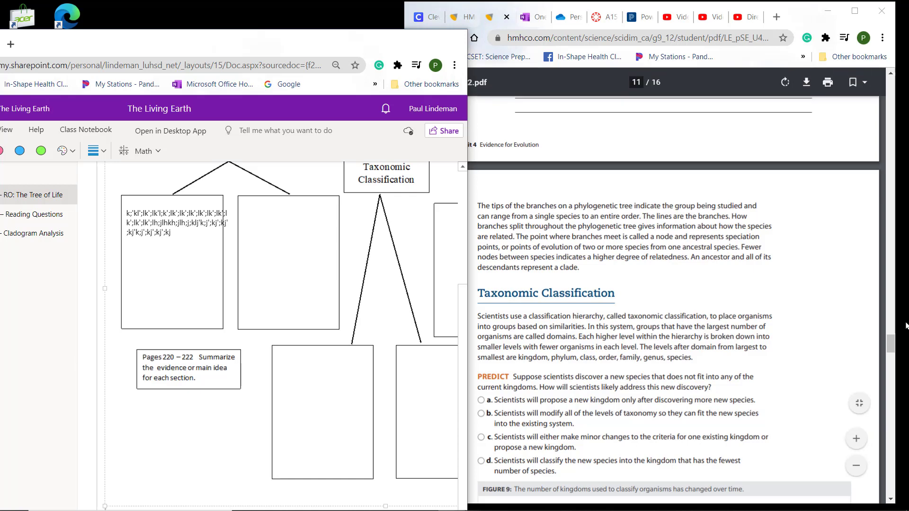
left_click_drag(892, 343, 892, 350)
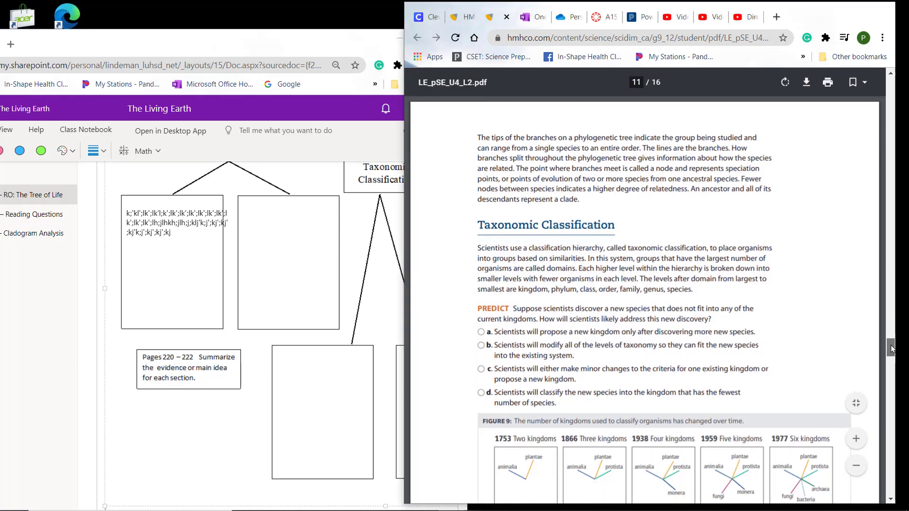
scroll(892, 349, "down", 2)
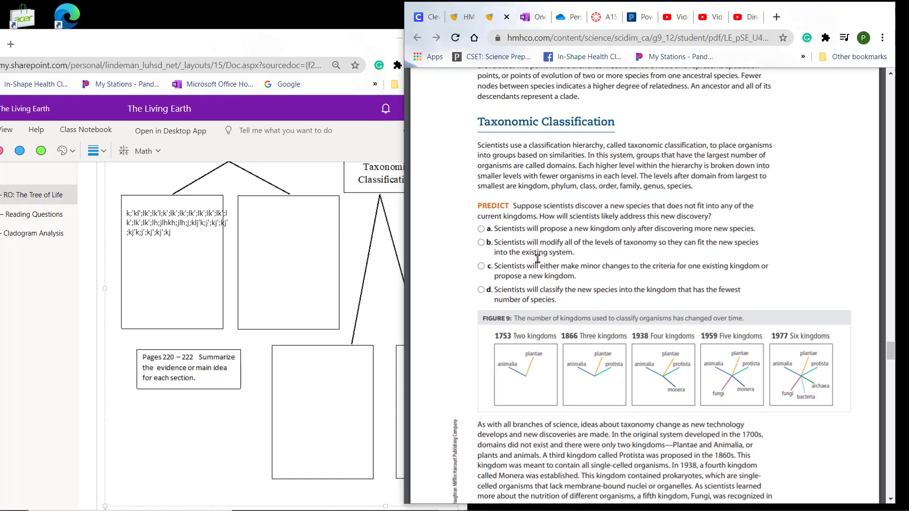
scroll(892, 353, "down", 6)
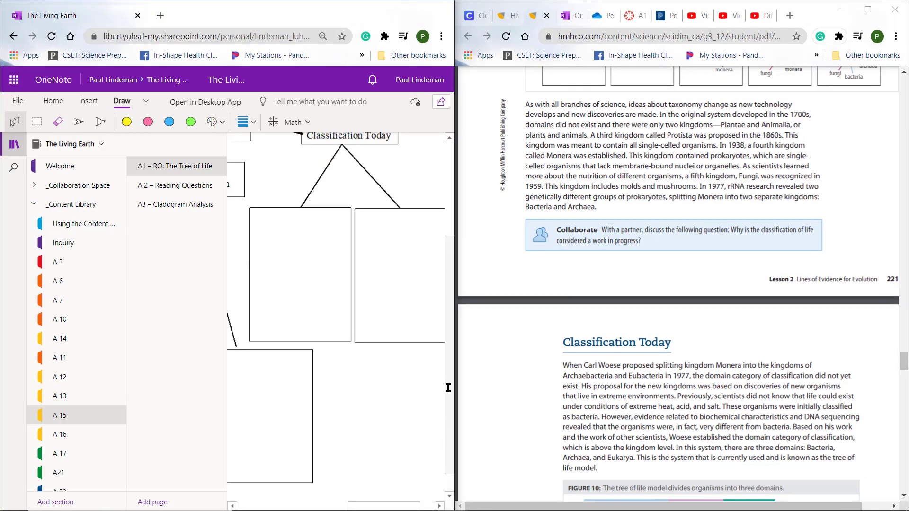
Step: Read down to Figure 10 and the ANALYZE question, then maximize the OneNote window
scroll(448, 388, "up", 2)
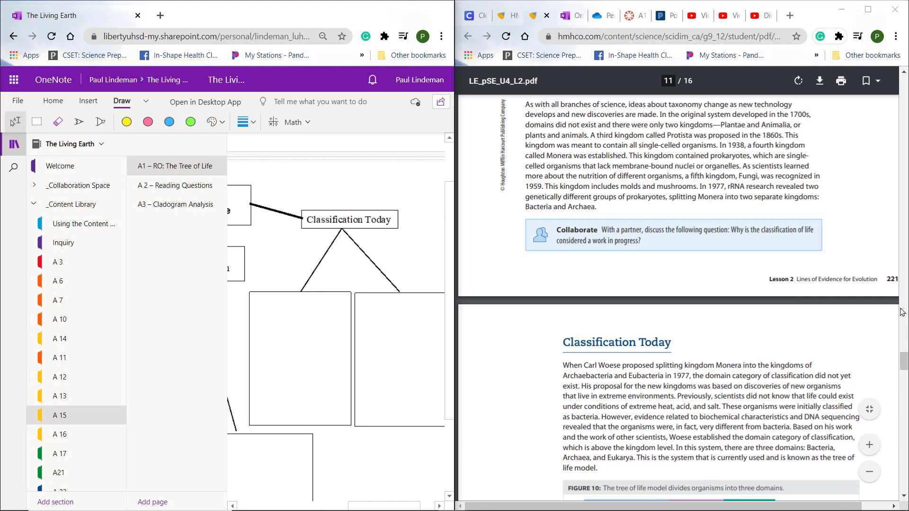
left_click_drag(903, 360, 905, 369)
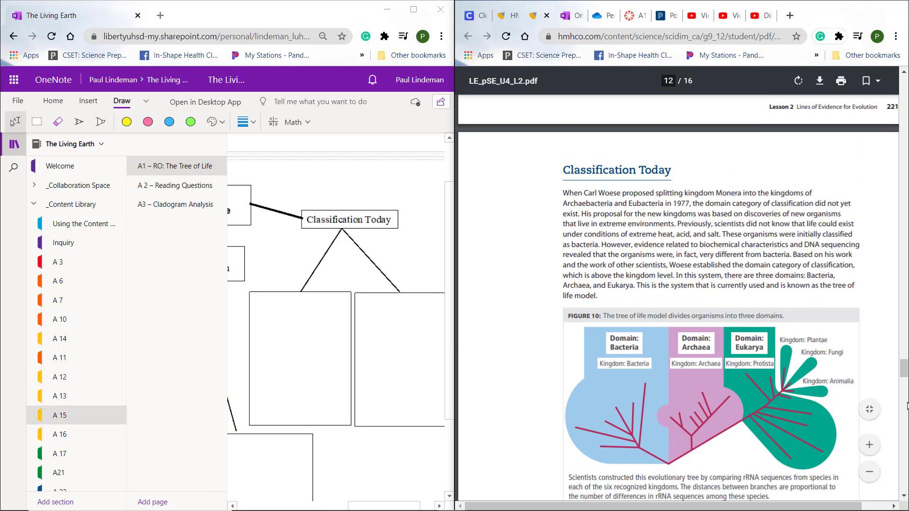
left_click_drag(905, 377, 904, 386)
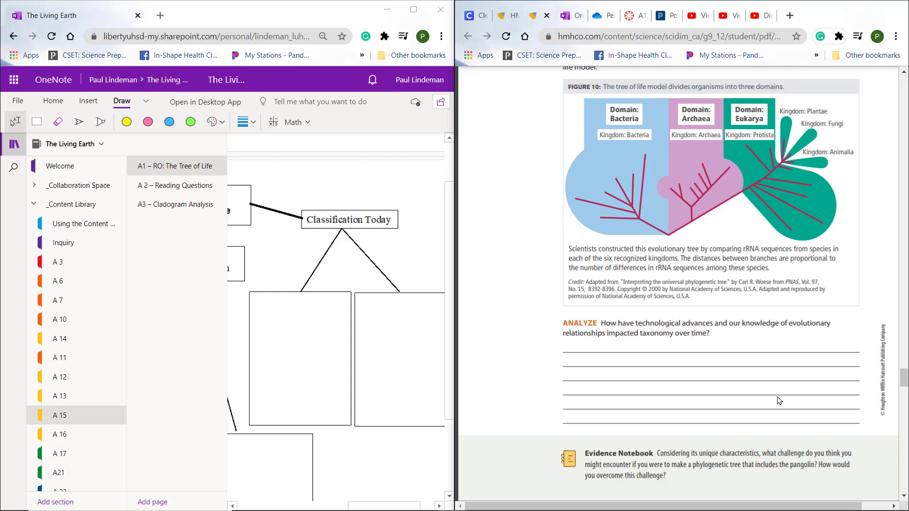
left_click(416, 14)
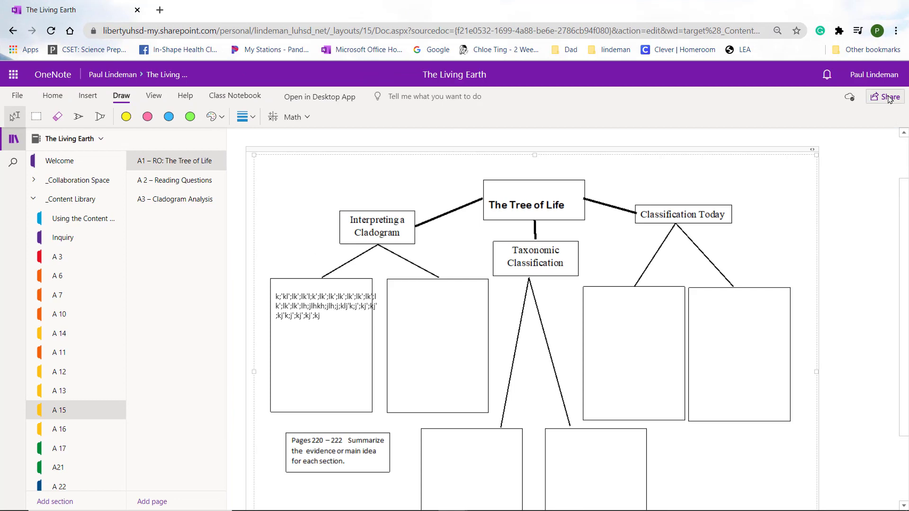
Step: Copy an edit link to the Tree of Life page from Share and dismiss the confirmation
left_click(888, 97)
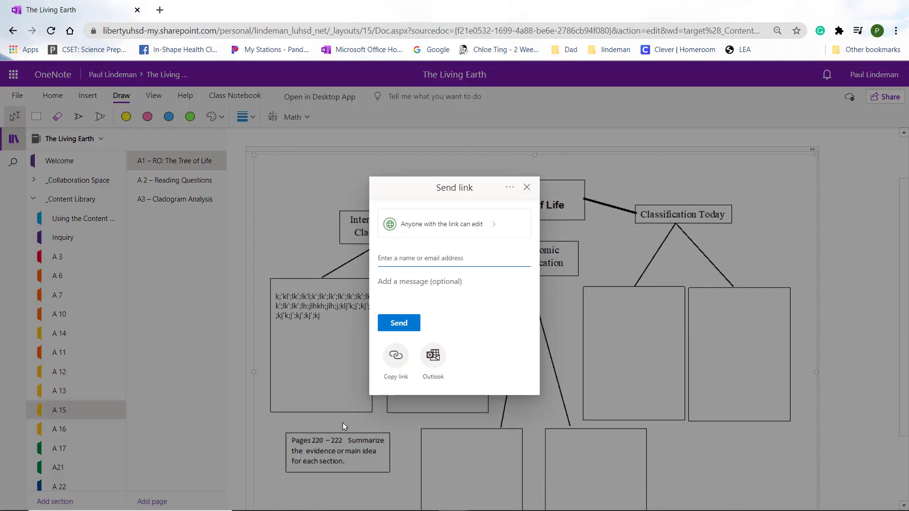
left_click(394, 356)
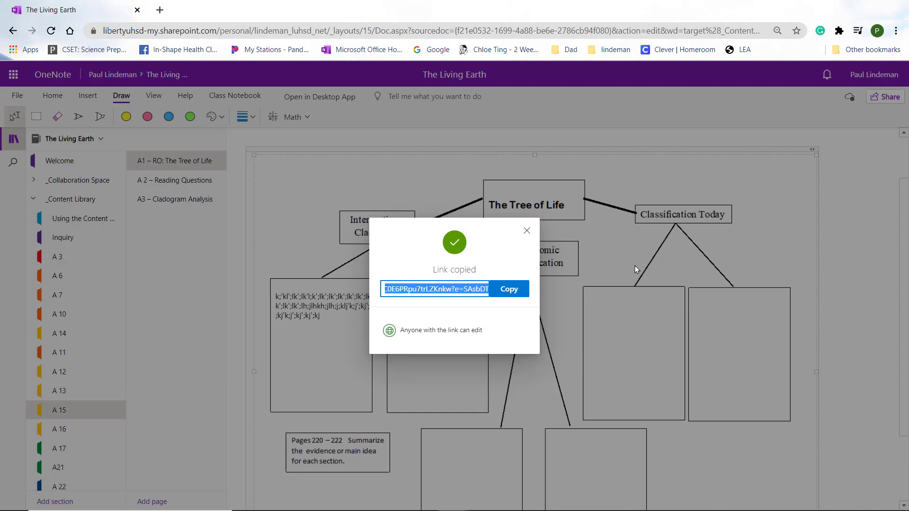
left_click(526, 231)
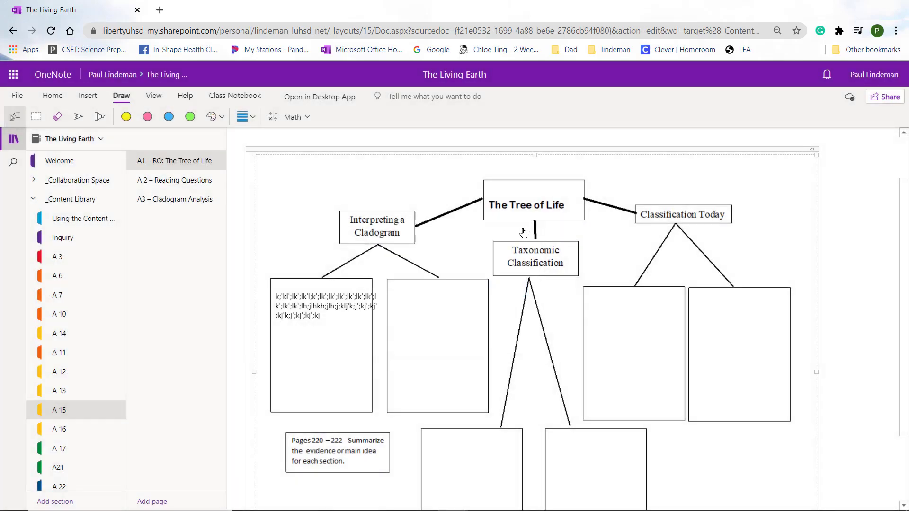